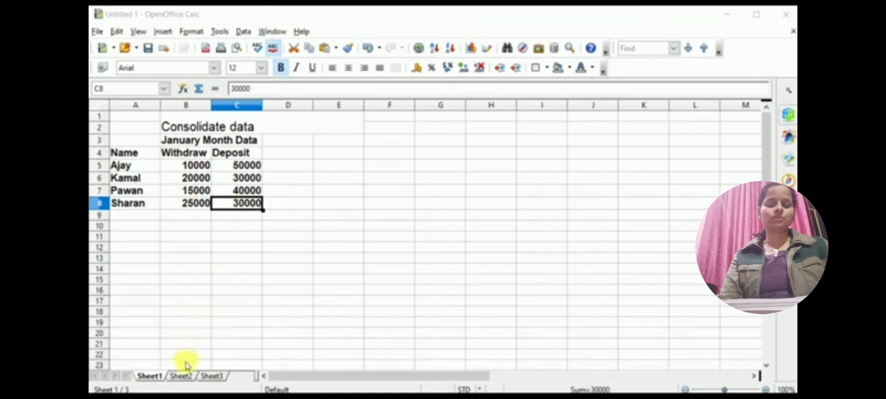
- Review the January data on Sheet1, the February data on Sheet2 and the destination Sheet3
click(185, 376)
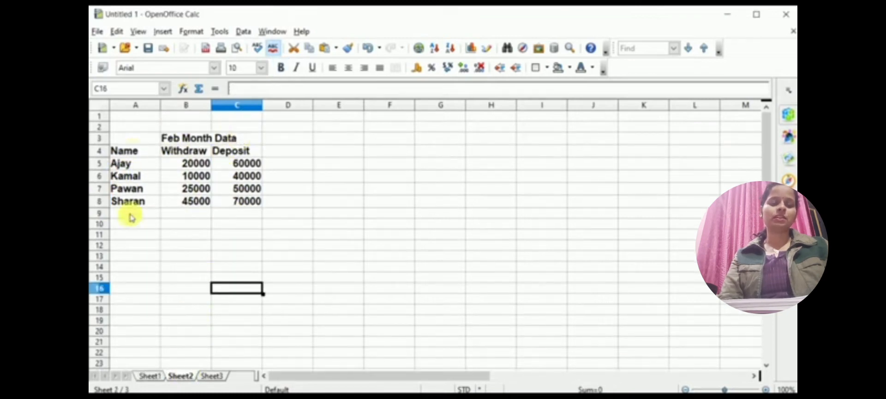
click(149, 375)
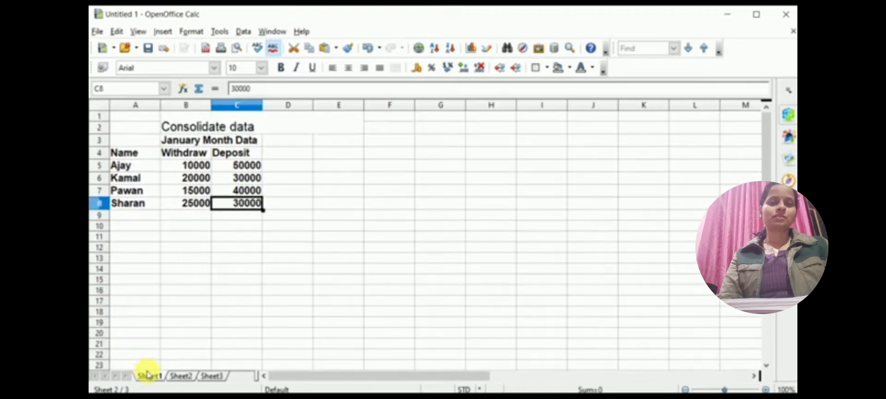
click(187, 376)
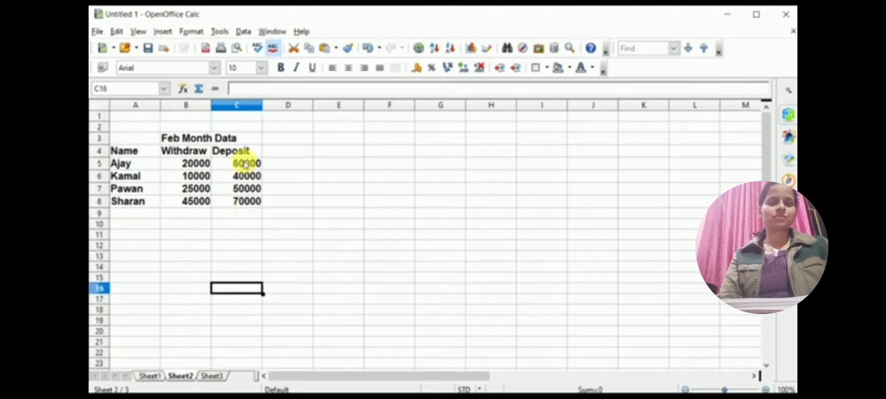
click(207, 376)
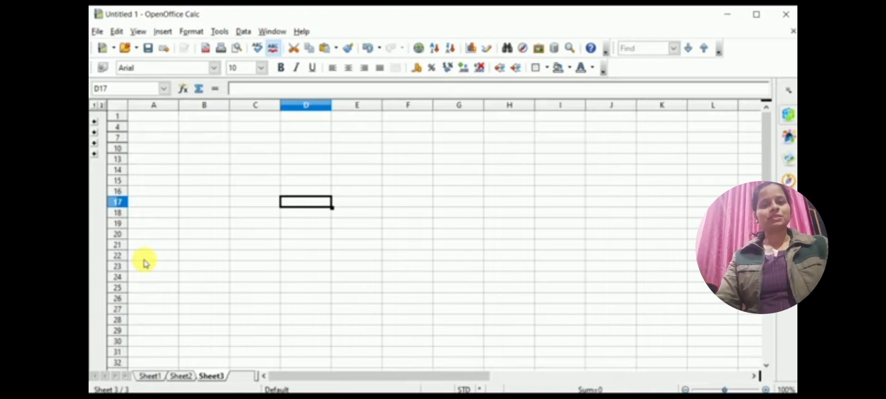
click(150, 377)
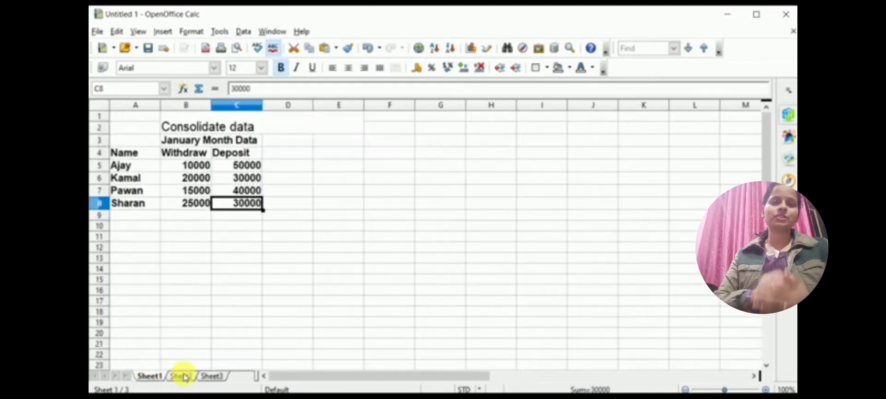
- Start Consolidate from Sheet3 and delete the existing Sheet2 and Sheet1 consolidation ranges
click(210, 376)
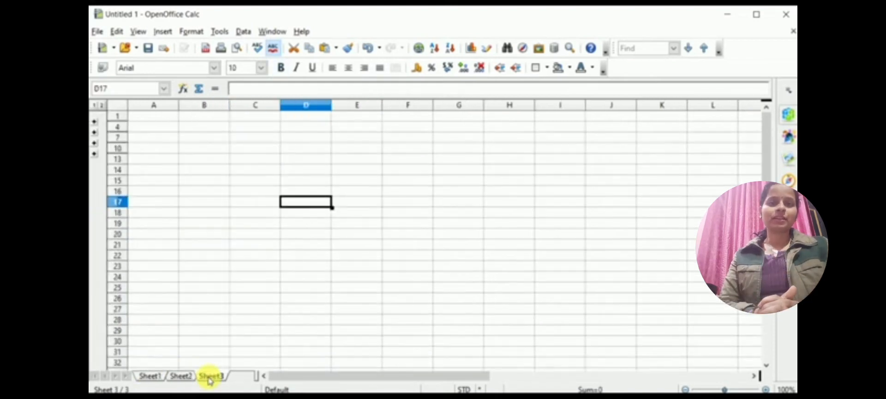
click(245, 31)
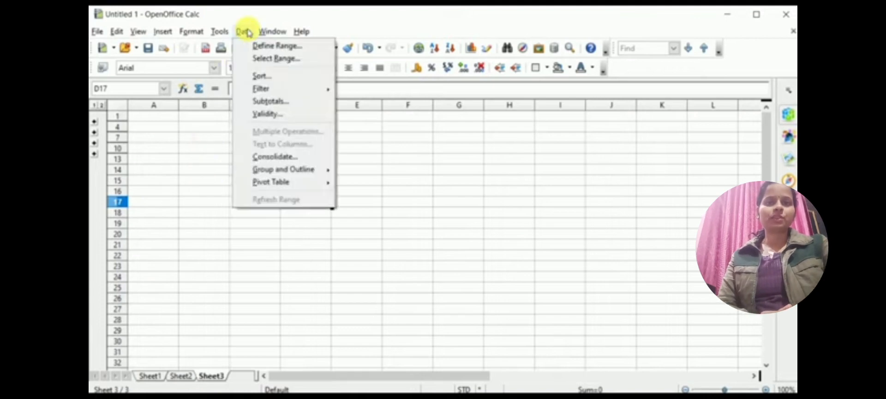
click(283, 158)
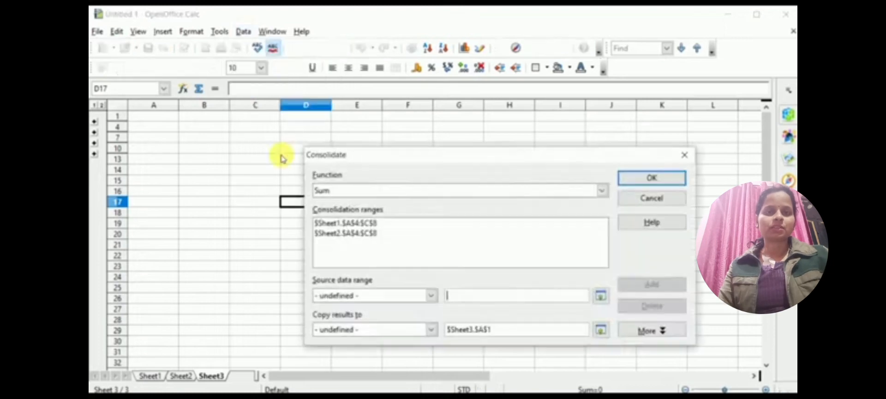
click(369, 234)
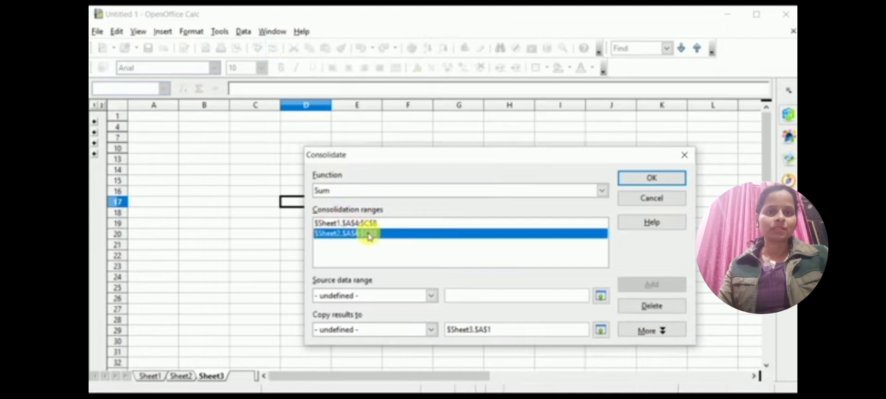
click(647, 306)
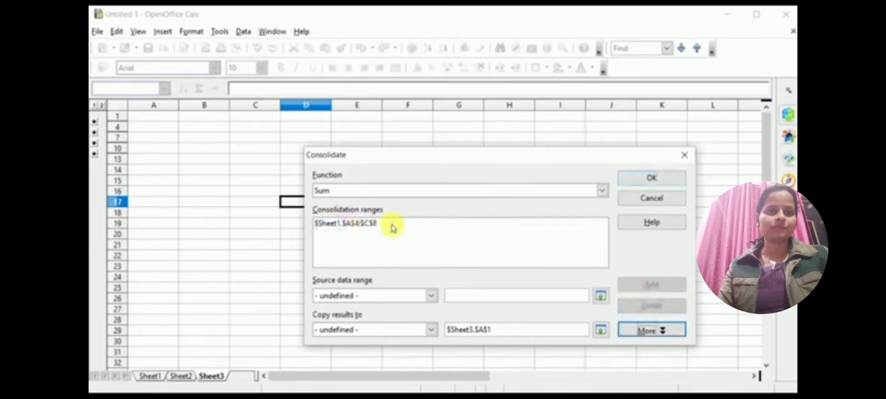
click(356, 223)
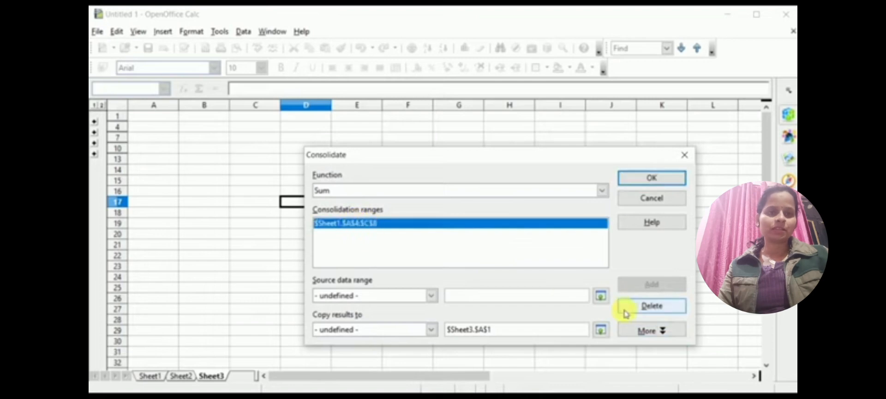
click(642, 307)
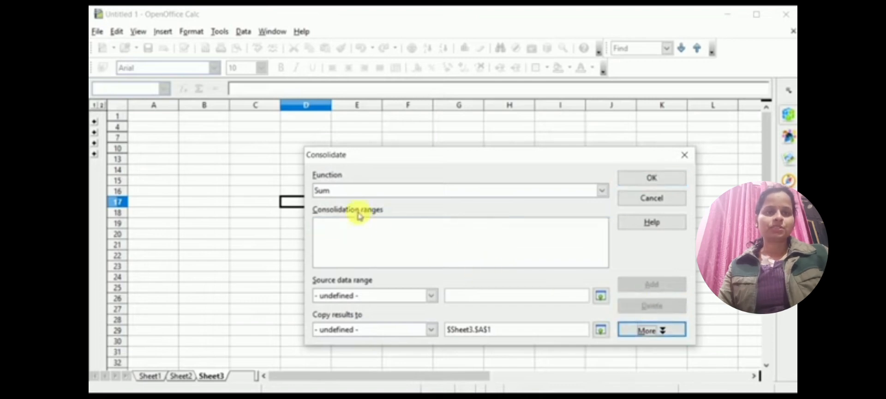
- Keep Sum as the consolidation function and add the January table, $Sheet1.$A$4:$C$8, as a consolidation range
click(603, 191)
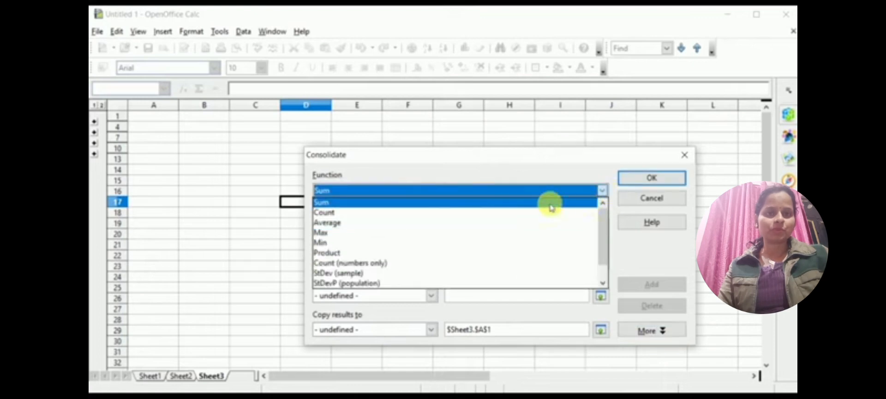
click(452, 186)
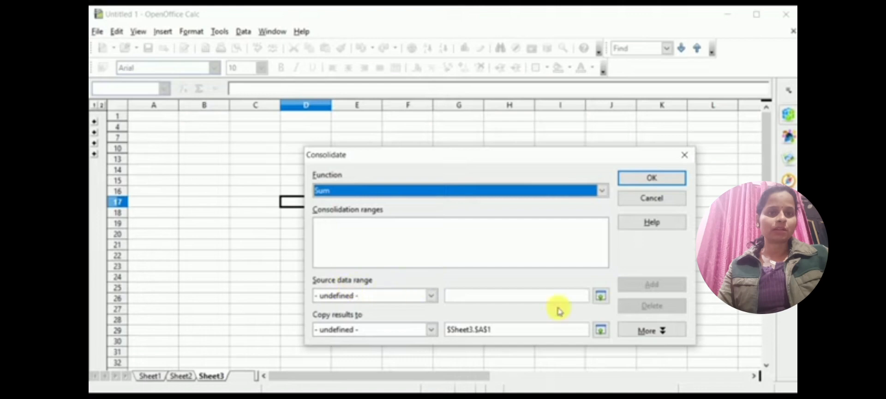
click(605, 297)
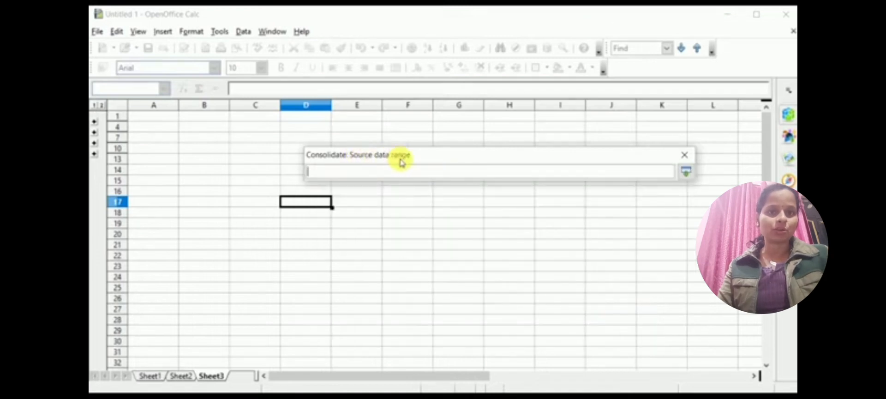
click(154, 377)
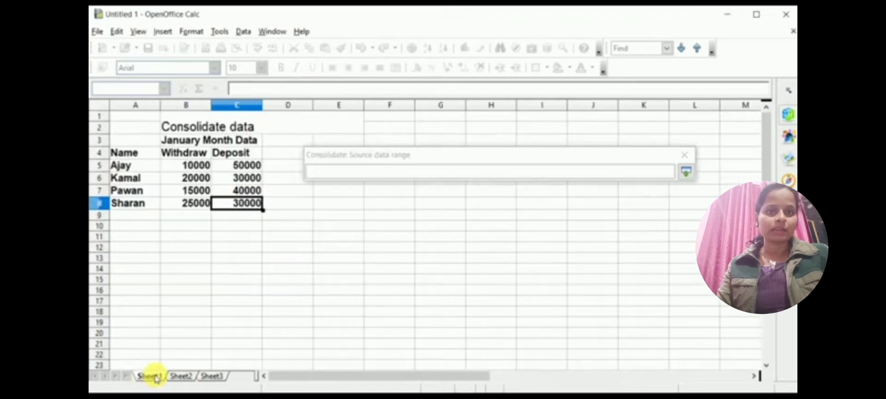
click(143, 156)
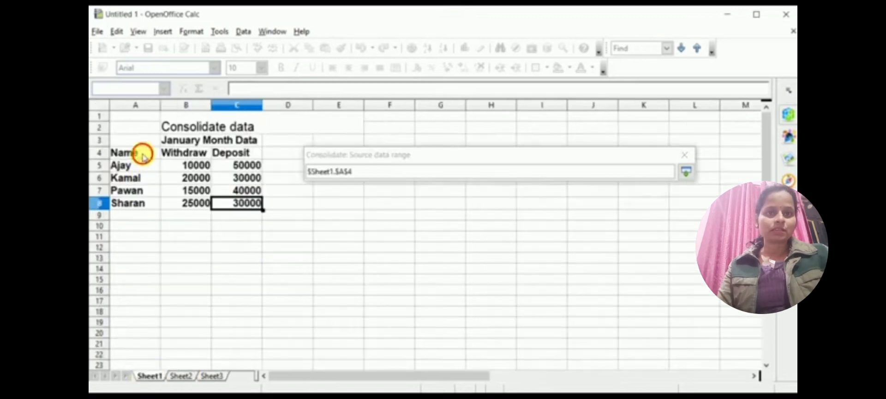
drag(143, 156, 234, 208)
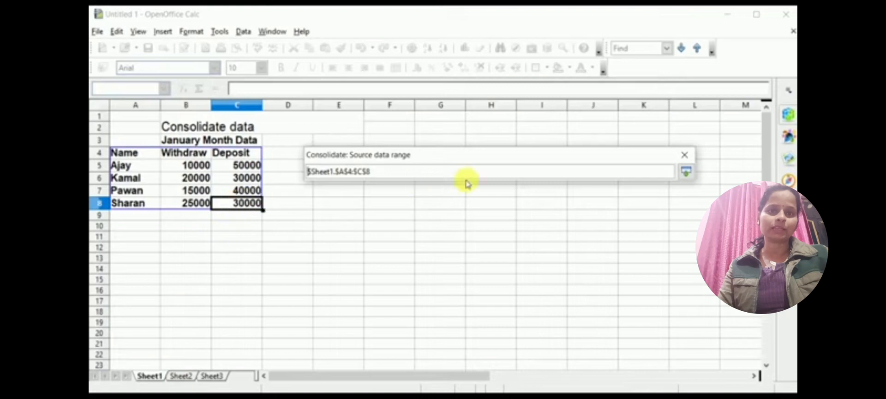
click(687, 173)
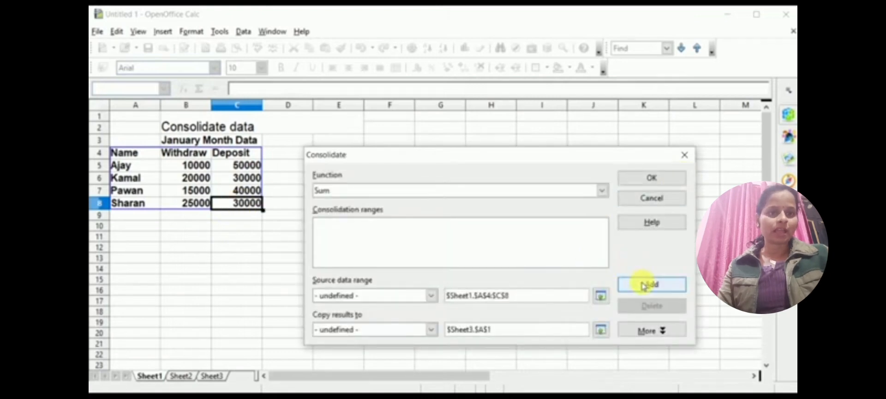
click(650, 284)
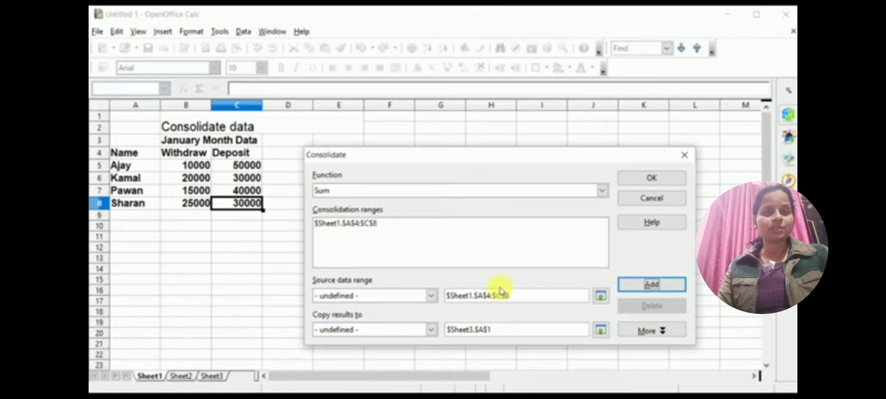
- Add the February table, $Sheet2.$A$4:$C$8, as the second consolidation range
click(600, 296)
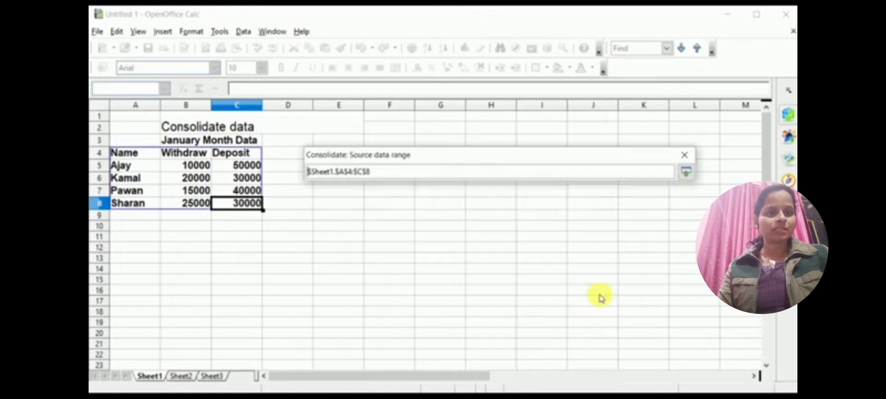
click(180, 376)
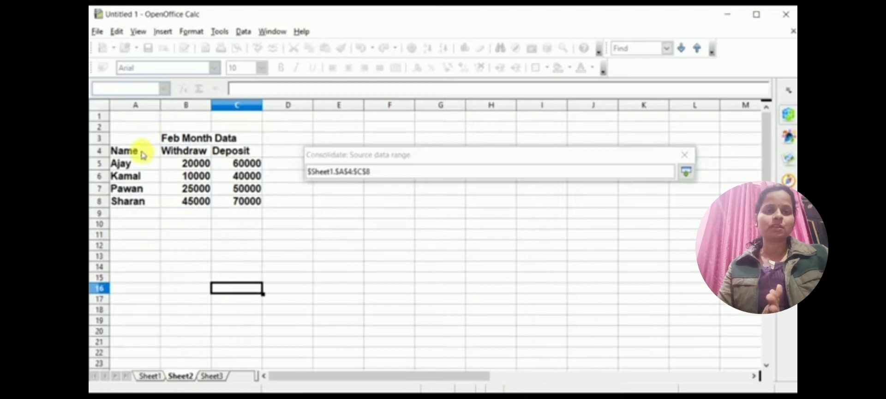
mouse_move(145, 151)
mouse_down()
mouse_move(178, 185)
mouse_move(233, 201)
mouse_up()
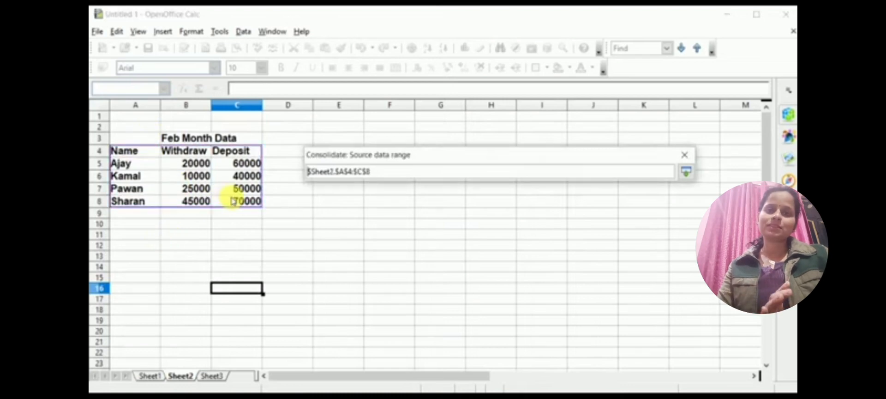
click(687, 172)
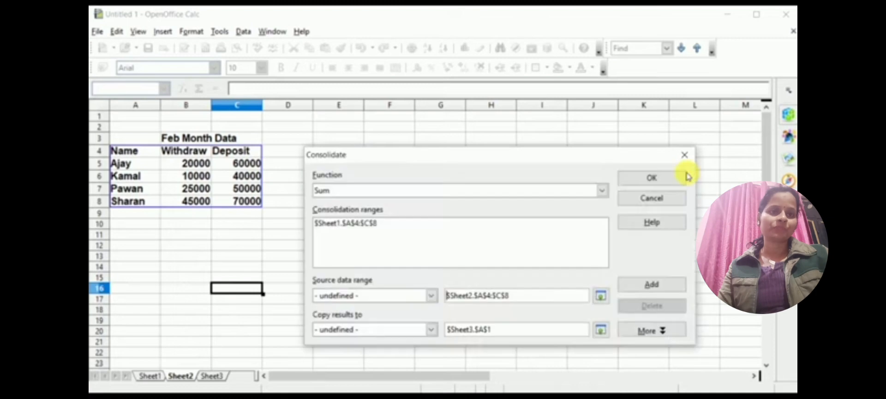
click(652, 287)
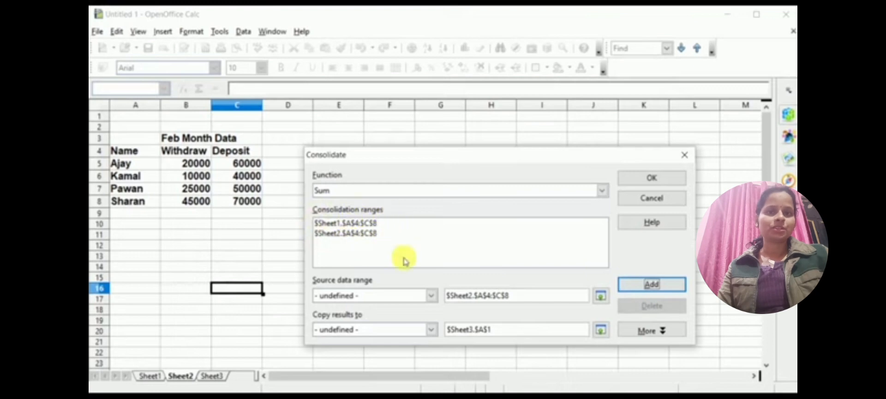
- Show the additional consolidation options and run the Sum consolidation with results copied to $Sheet3.$A$1
drag(501, 155, 508, 68)
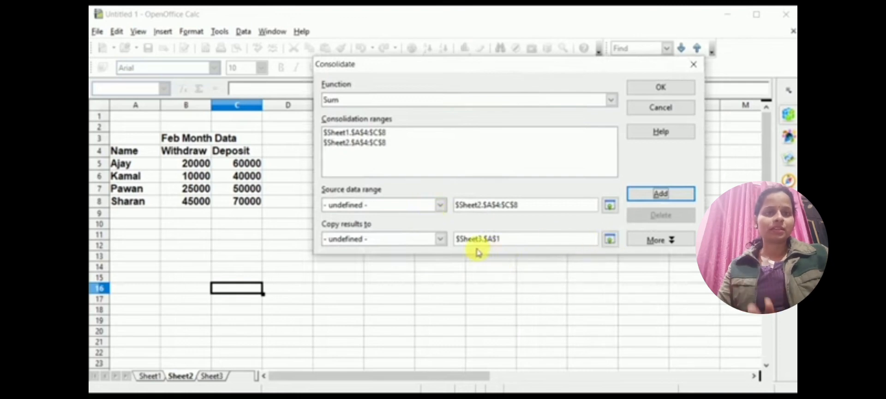
click(649, 240)
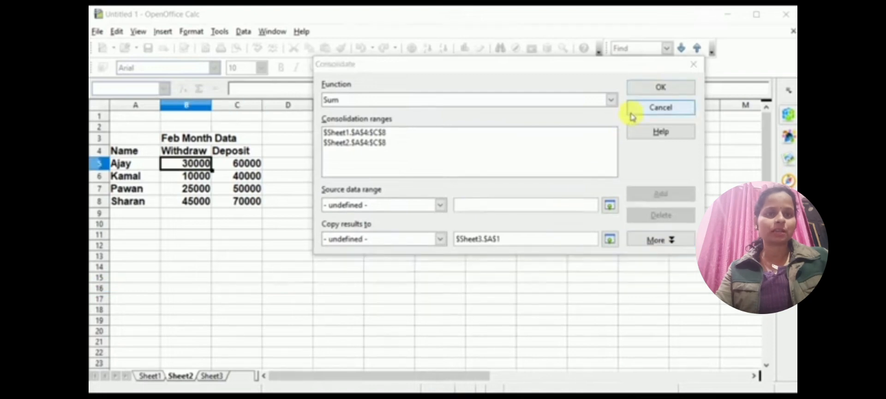
click(660, 86)
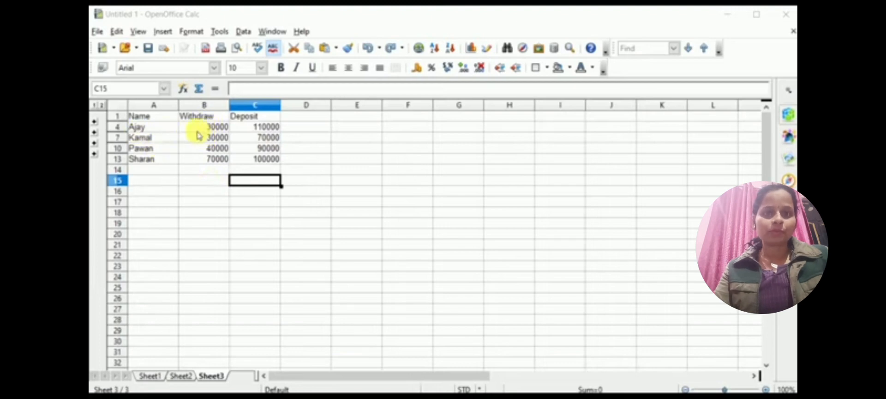
- Compare the January and February withdrawals and deposits on Sheet1 and Sheet2 with the consolidated totals on Sheet3
click(148, 376)
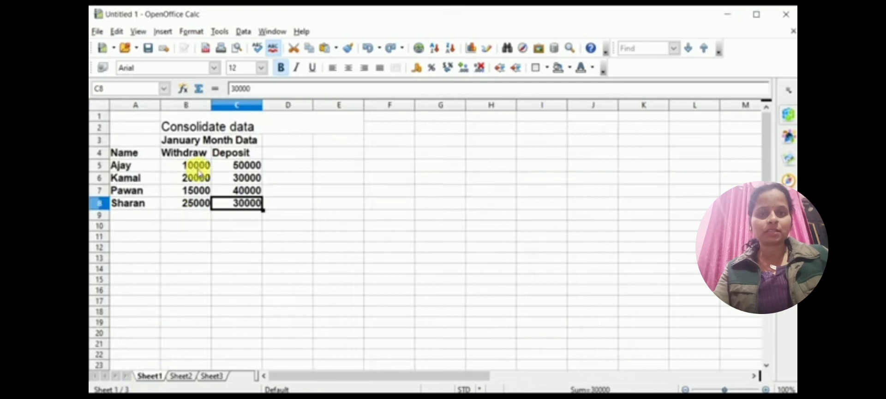
click(179, 377)
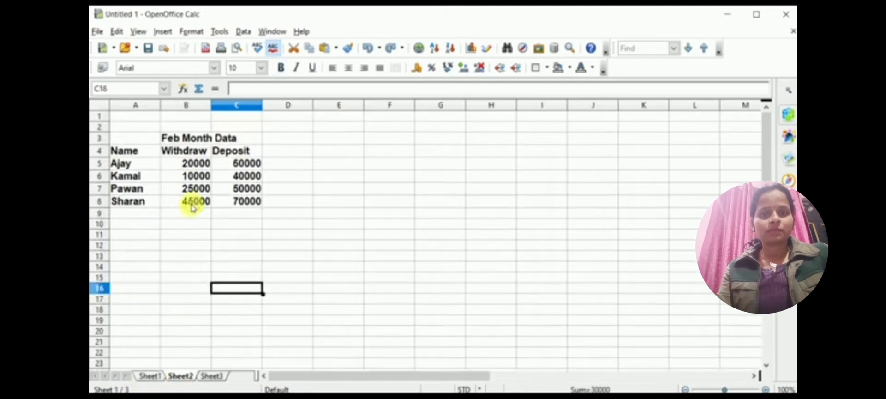
click(211, 376)
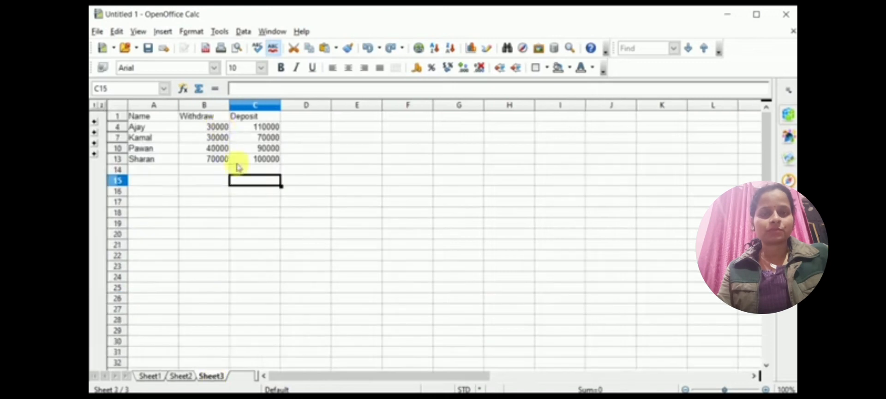
click(150, 376)
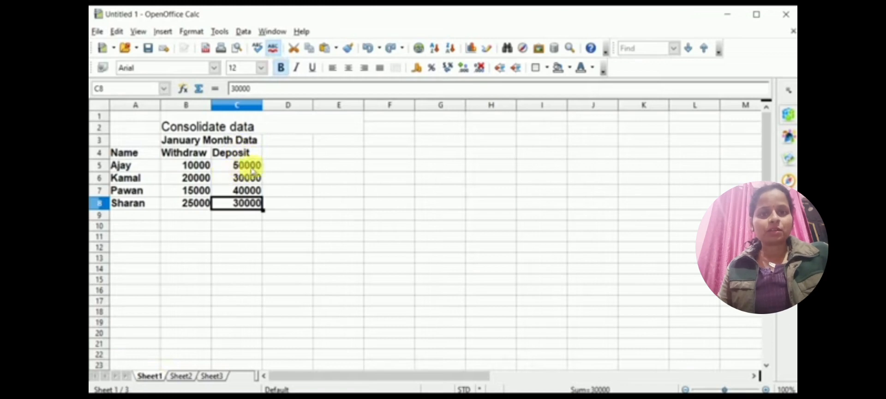
click(184, 377)
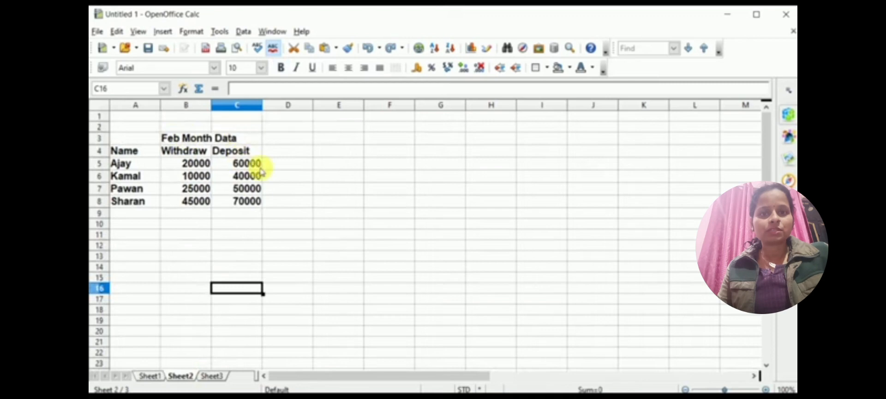
click(216, 376)
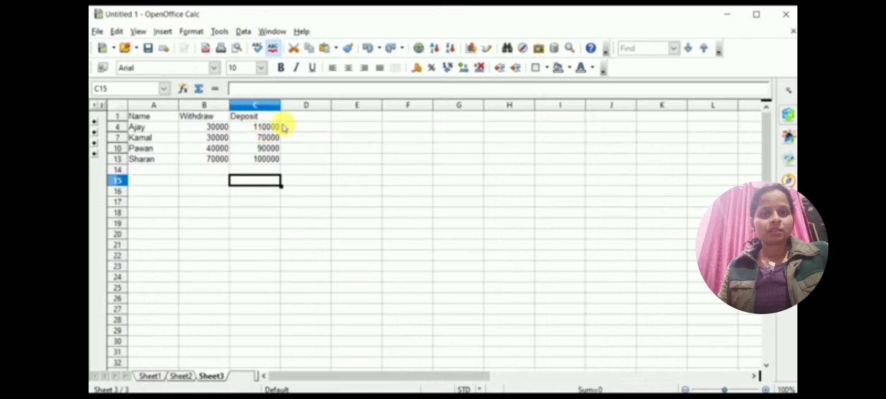
click(149, 375)
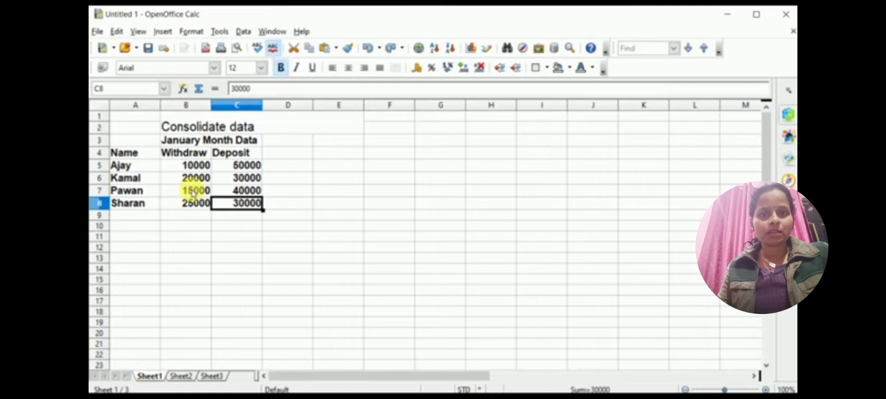
- Review the February table on Sheet2 against the consolidated totals on Sheet3
click(180, 375)
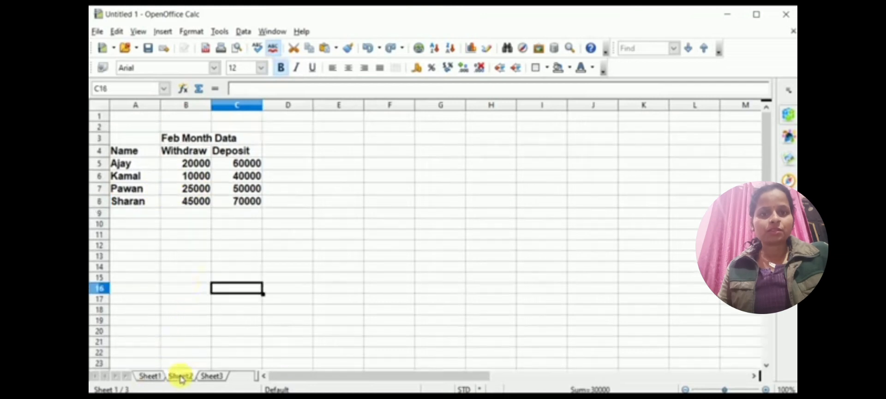
click(212, 376)
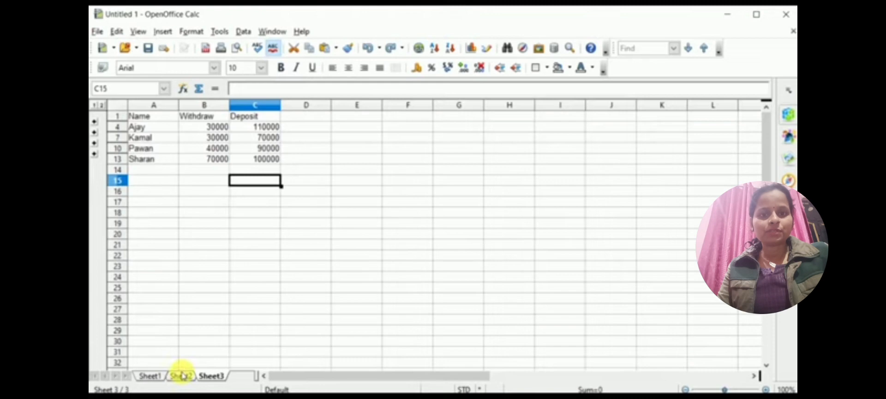
key(ctrl+s)
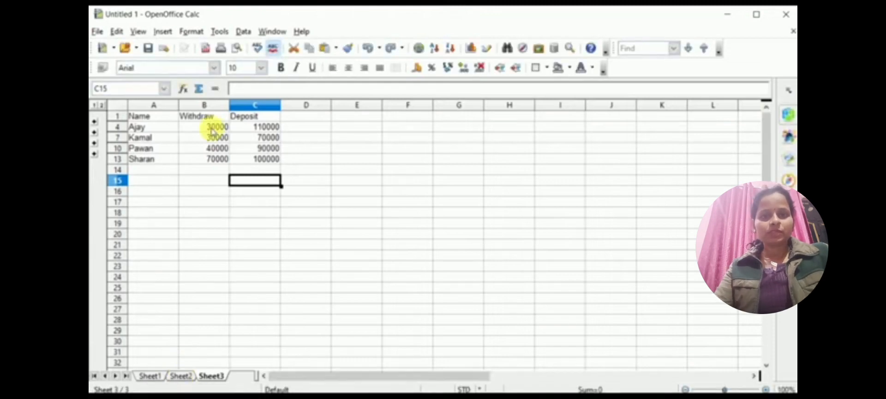
- Set the February withdrawal in cell B5 of Sheet2 to 30000 and check the January table and the consolidated totals
click(181, 376)
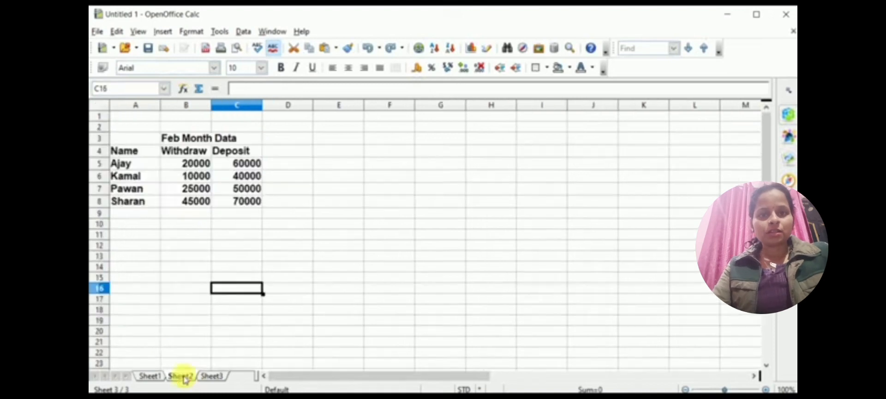
double_click(194, 164)
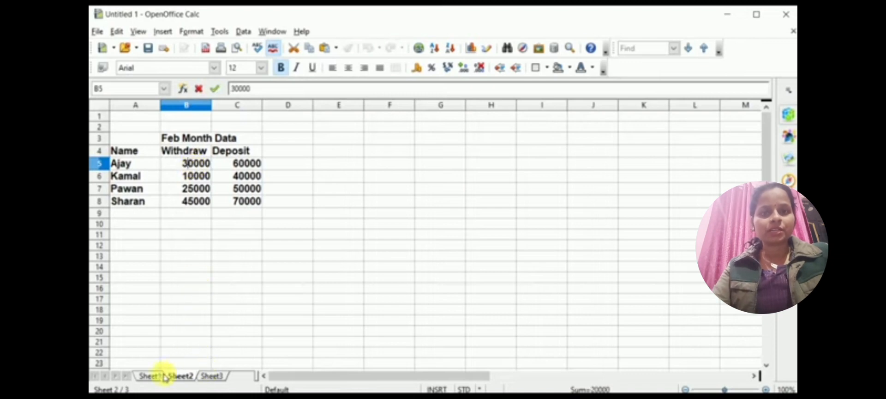
click(150, 376)
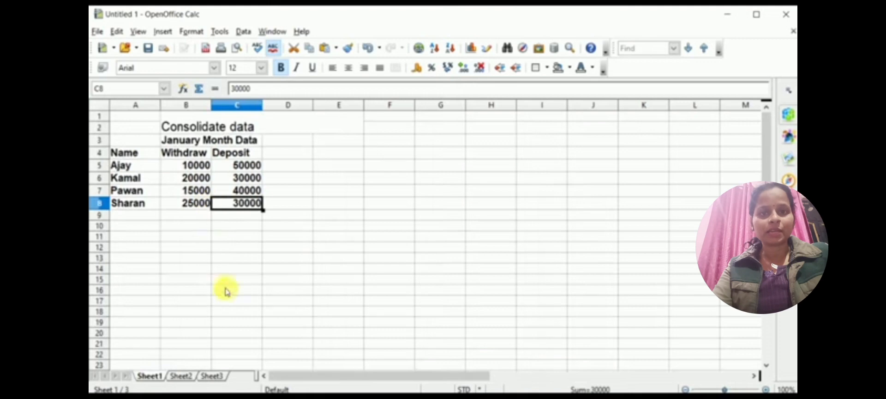
click(214, 376)
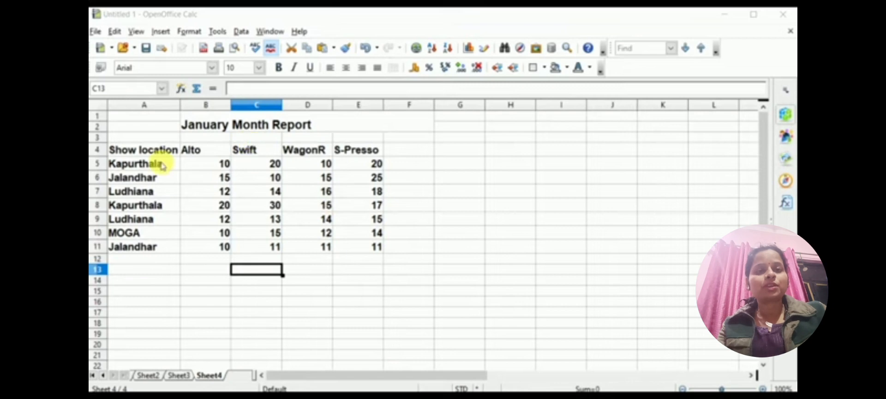
- Select the January Month Report table A4:E11 on Sheet4 and open the Subtotals settings for it
click(143, 150)
drag(191, 184, 342, 253)
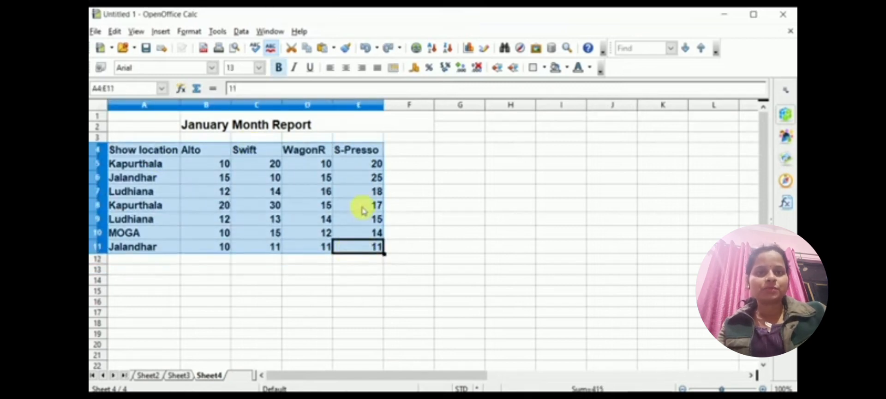
click(241, 32)
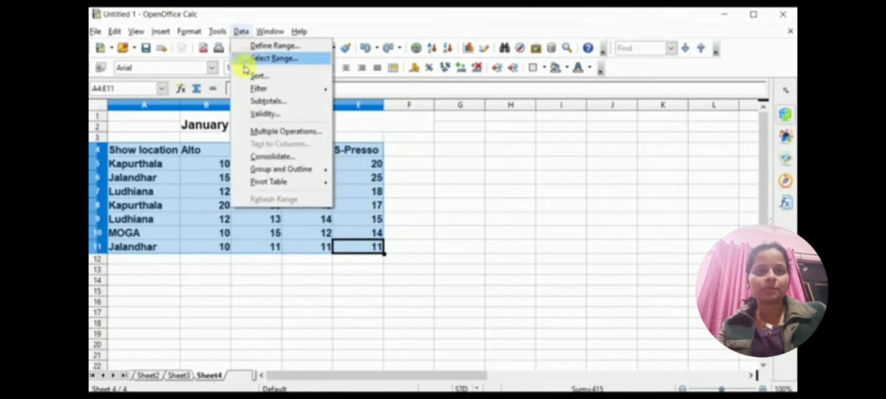
click(256, 101)
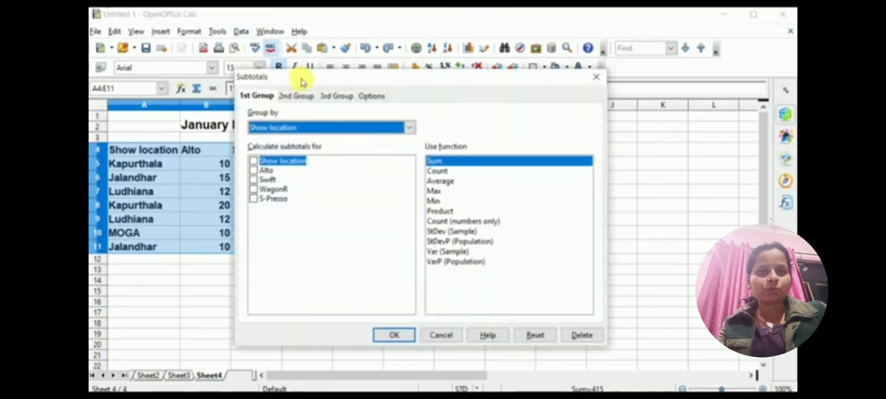
drag(301, 82, 356, 51)
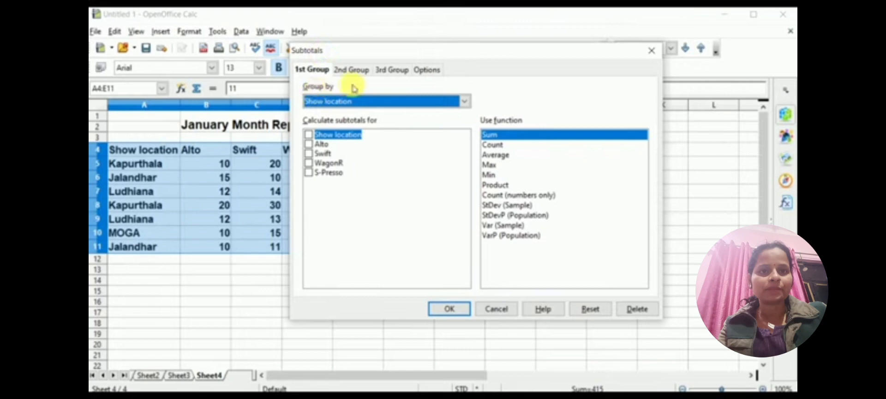
- Group the subtotals by Show location and calculate them for Alto, Swift, WagonR and S-Presso with the Sum function
click(360, 102)
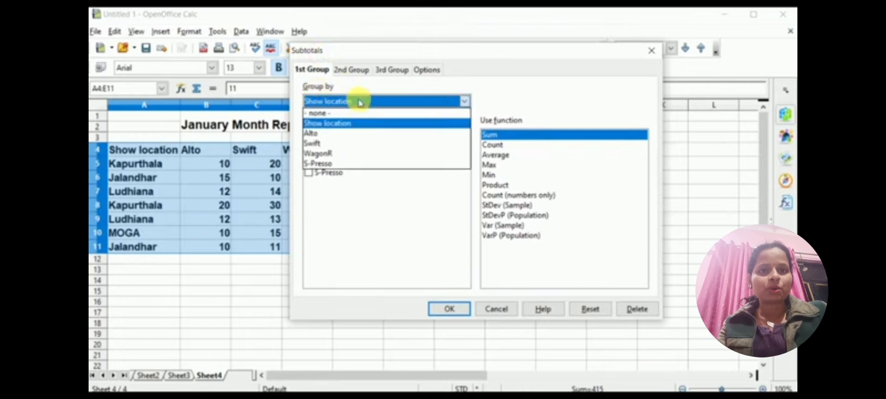
click(342, 123)
click(313, 144)
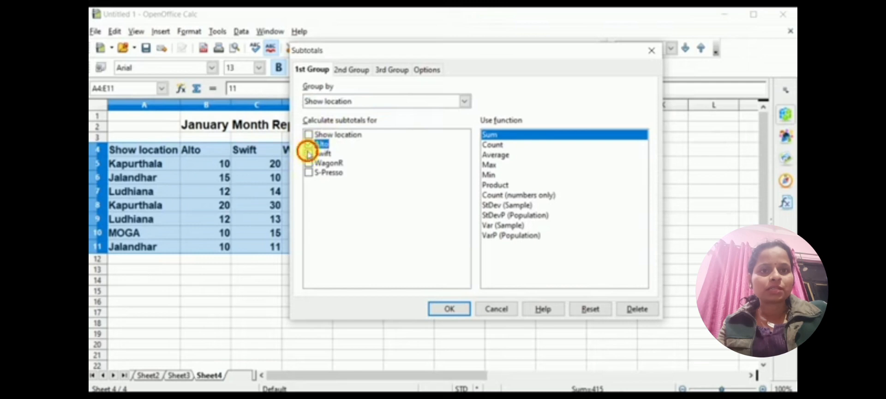
click(308, 153)
click(308, 164)
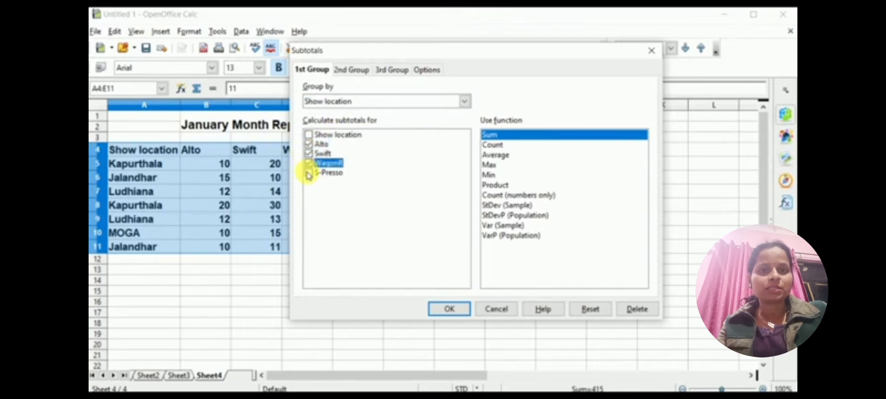
click(309, 173)
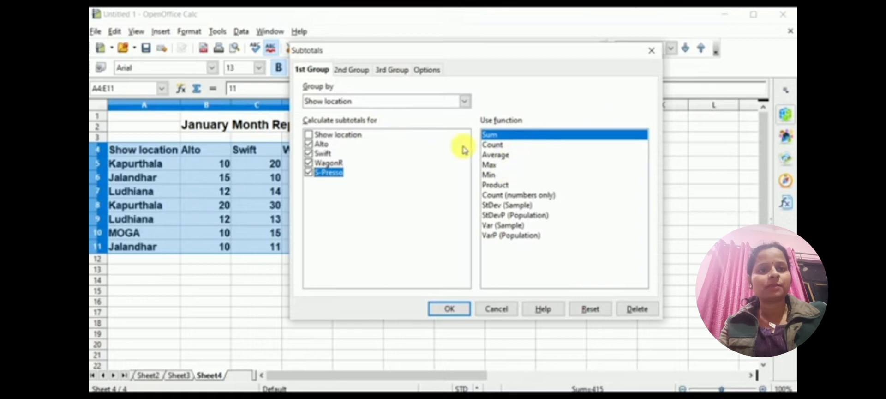
- Apply the subtotals with the groups pre-sorted in ascending order and widen column A to fit the result labels
click(428, 70)
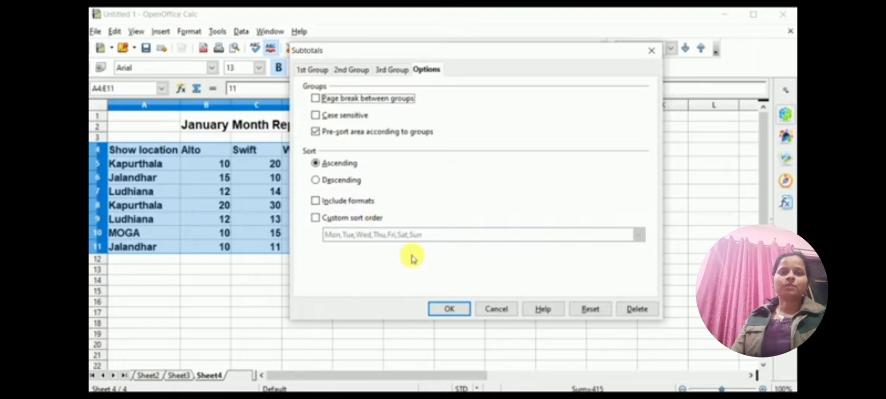
click(450, 309)
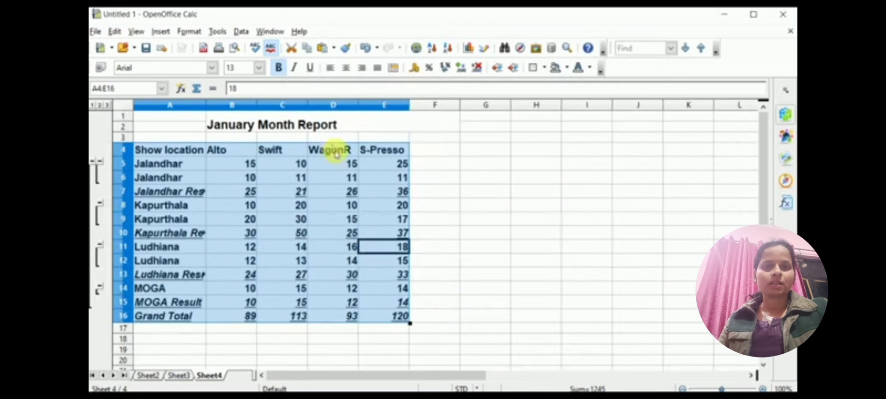
drag(207, 105, 229, 106)
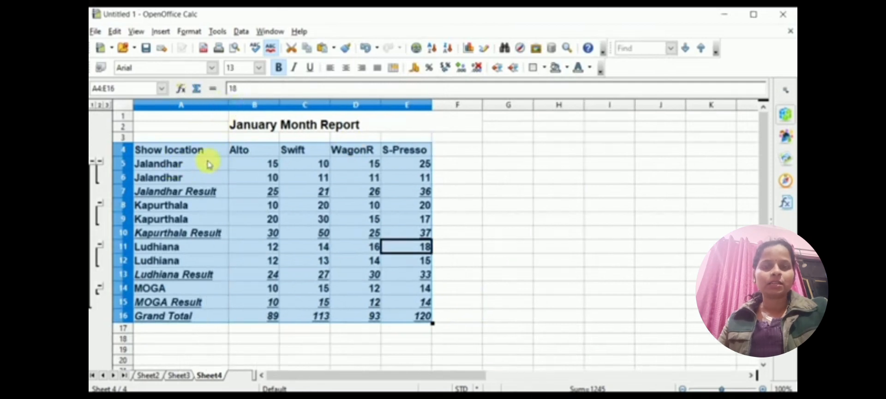